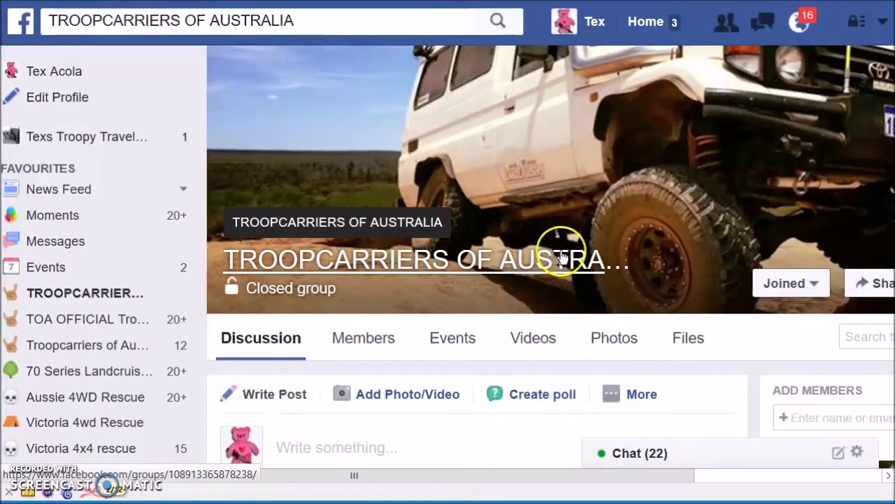
# Step: Open the Troopcarriers of Australia group's Files list and scroll down to TOA_Card_update.jpg
pyautogui.click(690, 338)
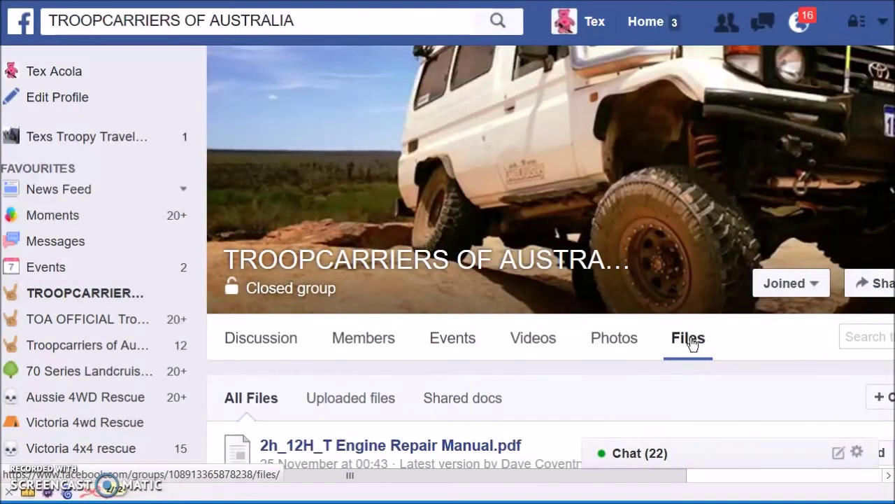
pyautogui.scroll(-4, 732, 317)
pyautogui.scroll(-3, 732, 313)
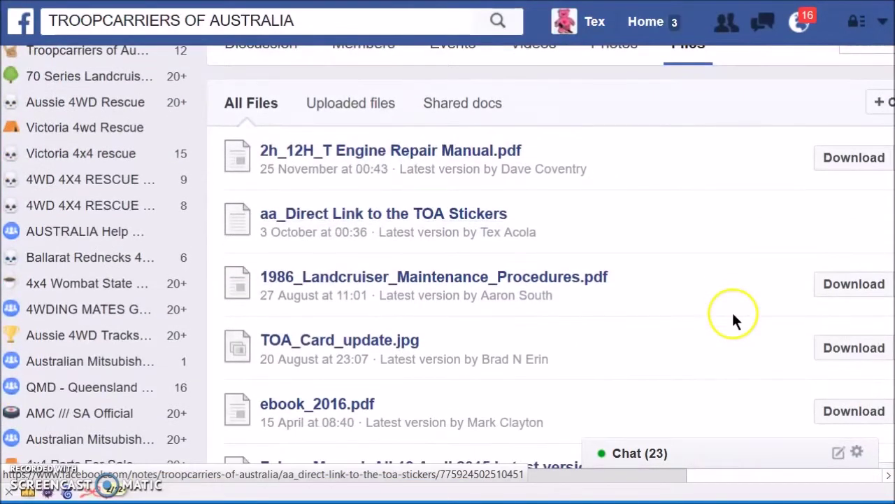
pyautogui.scroll(-2, 671, 304)
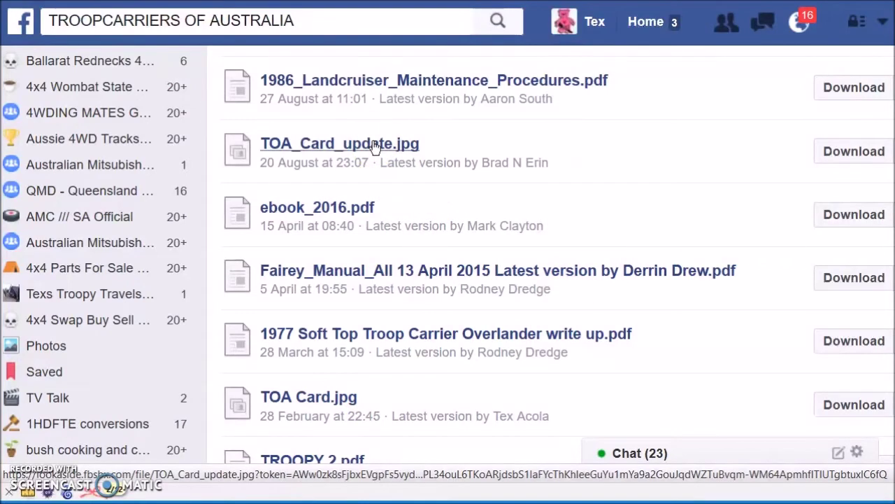
# Step: Save TOA_Card_update.jpg to the Desktop, overwriting the existing copy
pyautogui.click(861, 151)
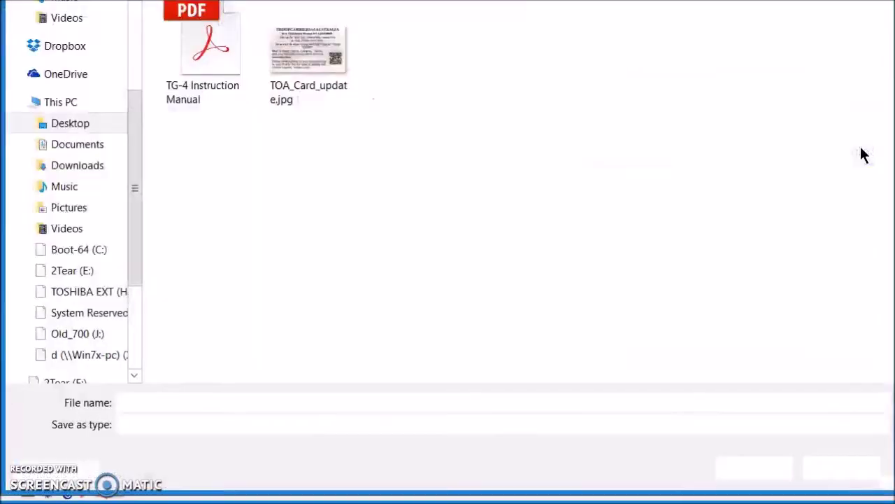
pyautogui.click(809, 153)
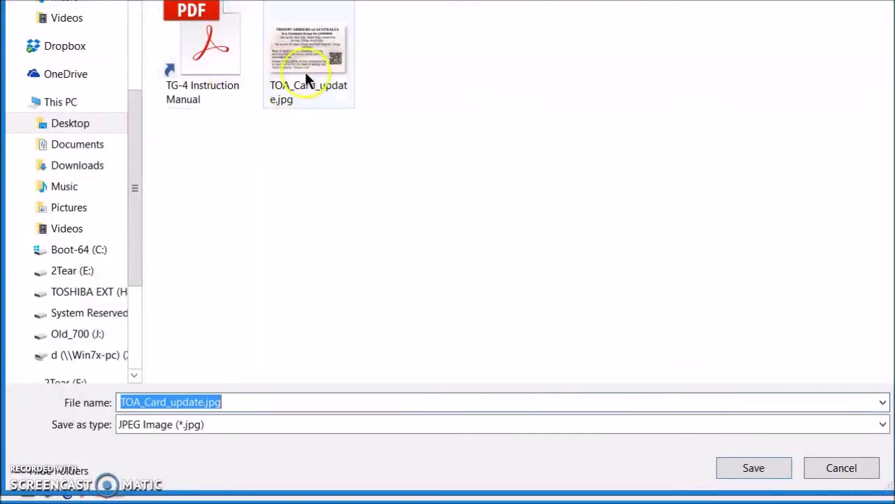
pyautogui.click(755, 468)
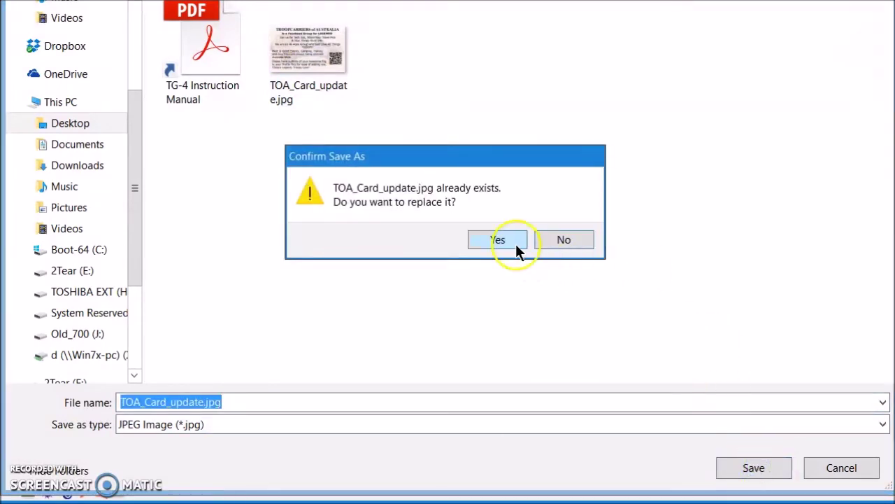
pyautogui.click(492, 237)
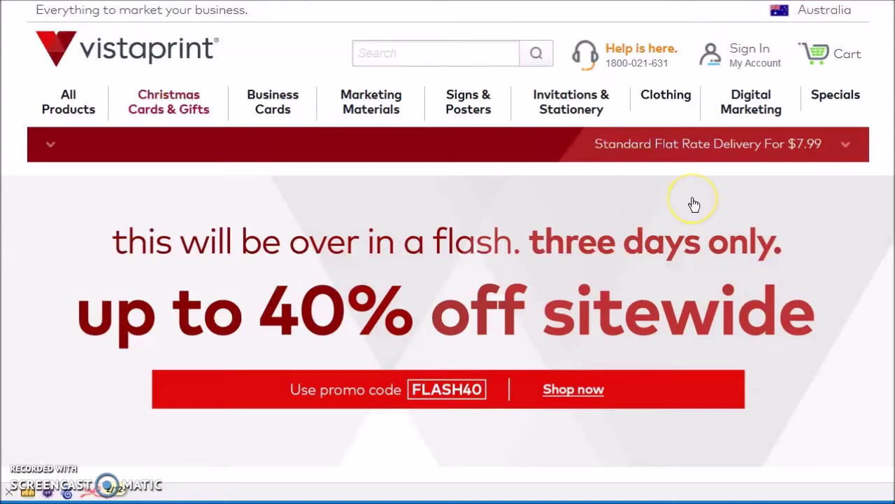
# Step: Go from Featured Products to Business Cards and scroll to the Standard, Deluxe and Spot UV finishes
pyautogui.scroll(-8, 694, 204)
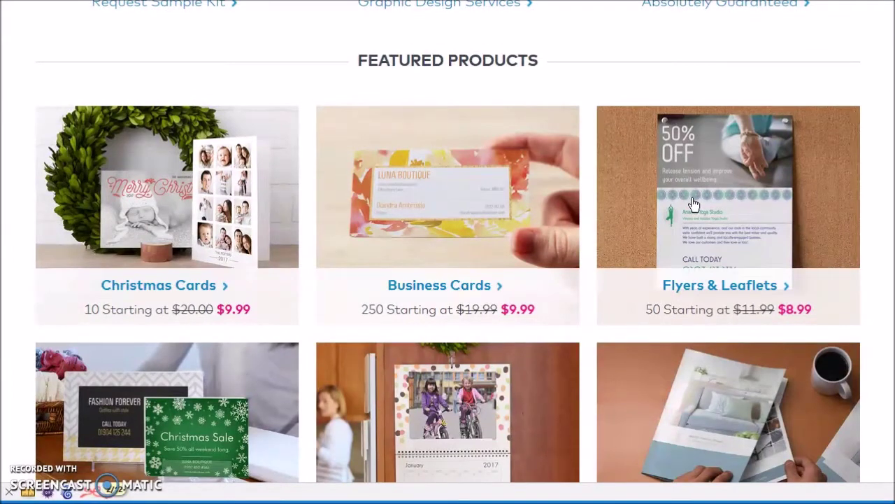
pyautogui.scroll(-1, 694, 204)
pyautogui.click(419, 137)
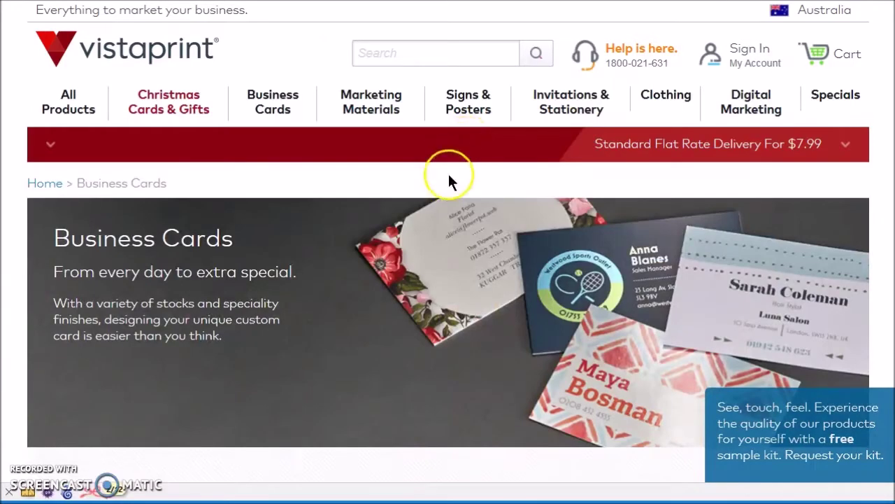
pyautogui.scroll(-5, 448, 183)
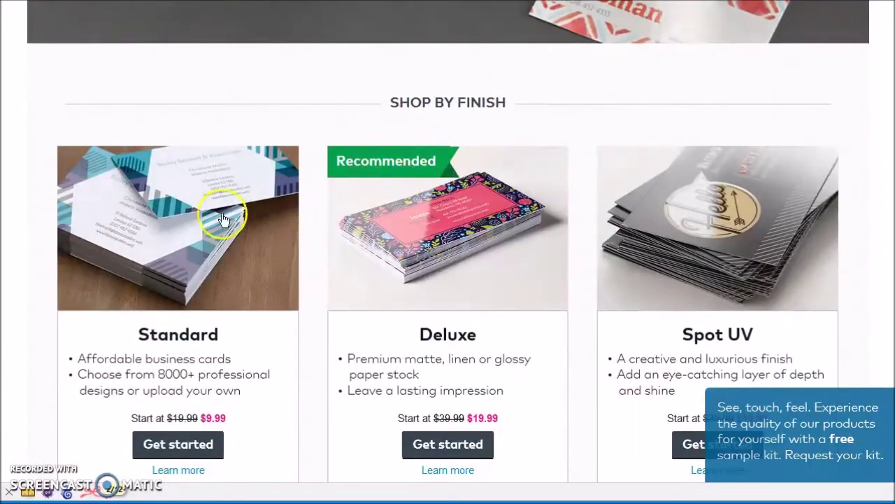
pyautogui.scroll(-1, 157, 228)
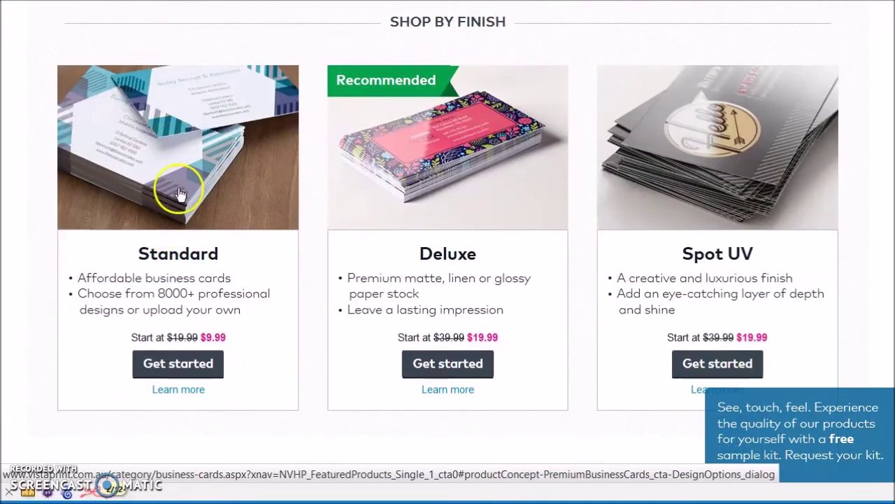
# Step: Start Standard business cards with 'Use your complete design' in Horizontal layout
pyautogui.click(180, 364)
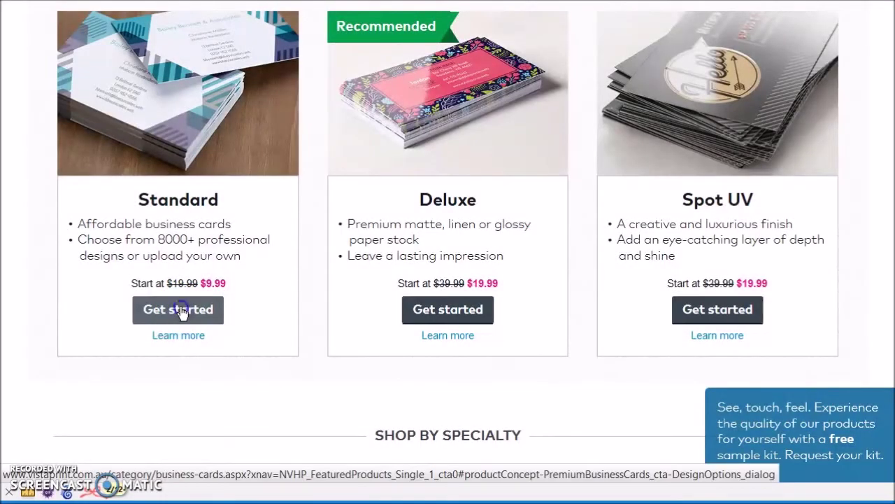
pyautogui.click(180, 310)
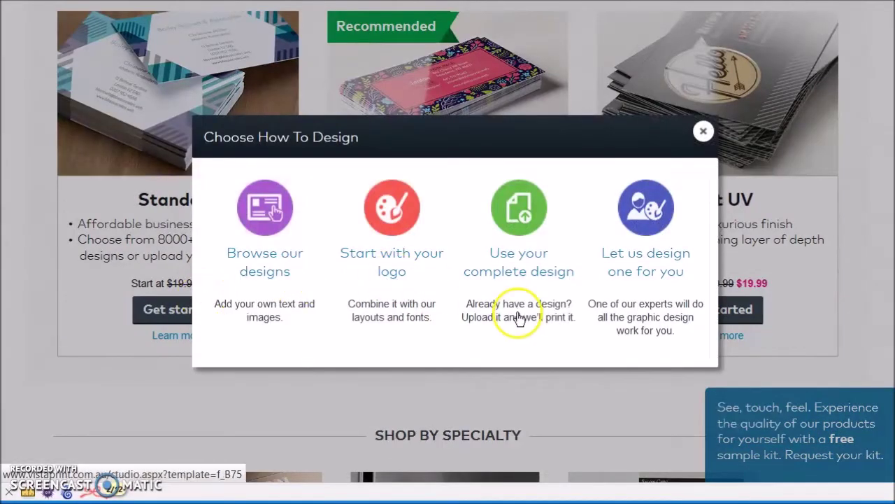
pyautogui.click(527, 257)
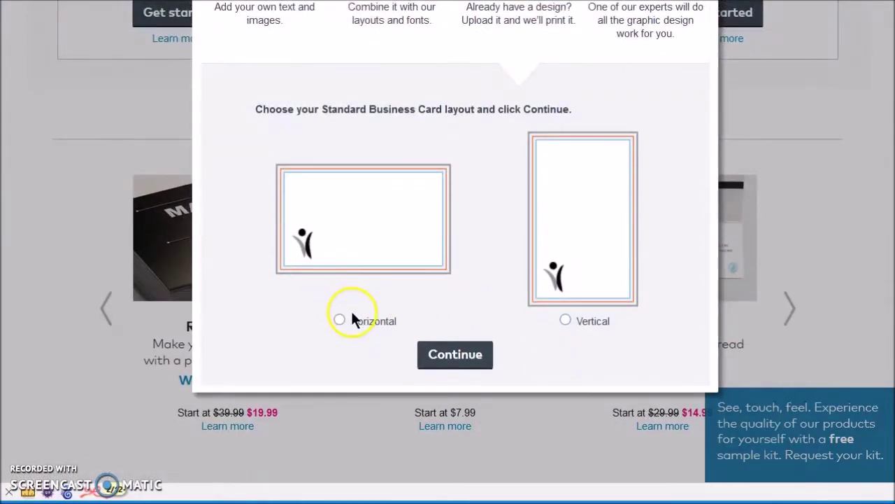
pyautogui.click(339, 321)
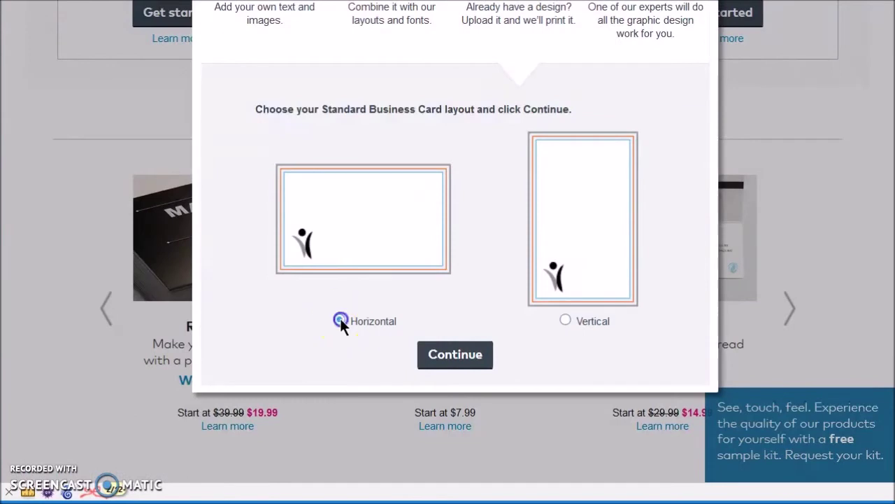
pyautogui.click(456, 355)
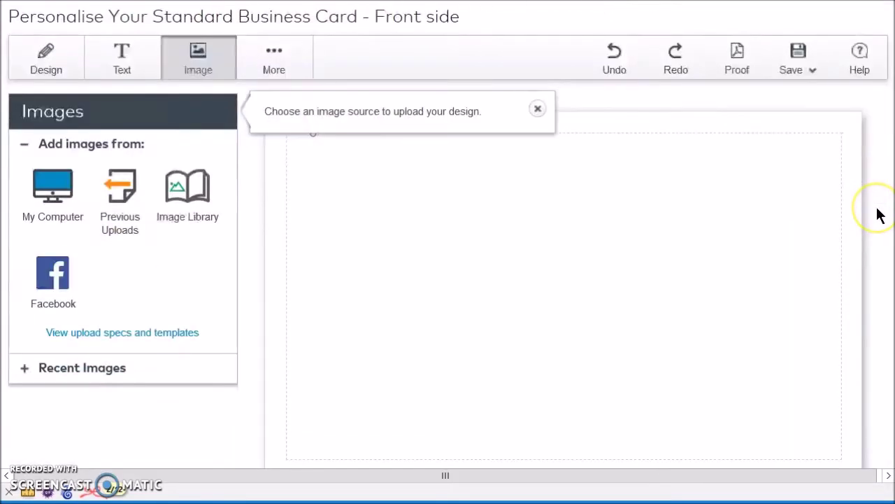
# Step: Choose to add images from this computer, bringing up the file picker
pyautogui.scroll(-1, 880, 215)
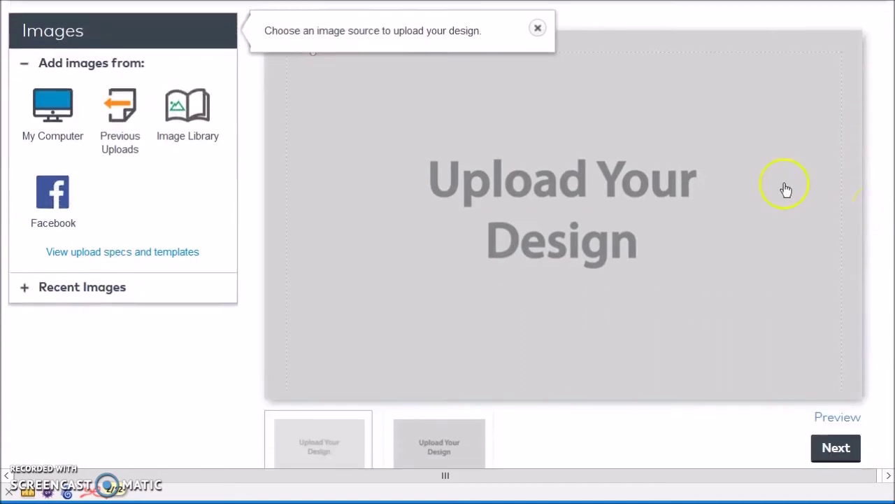
pyautogui.click(44, 118)
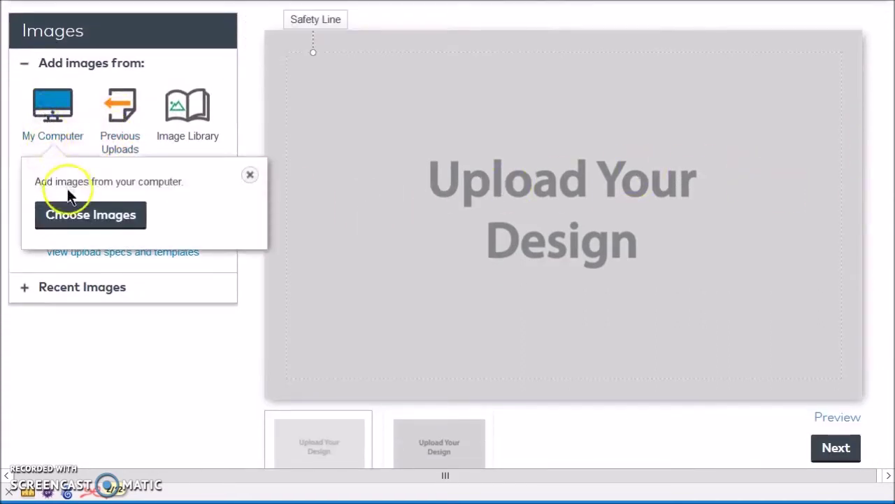
pyautogui.click(86, 216)
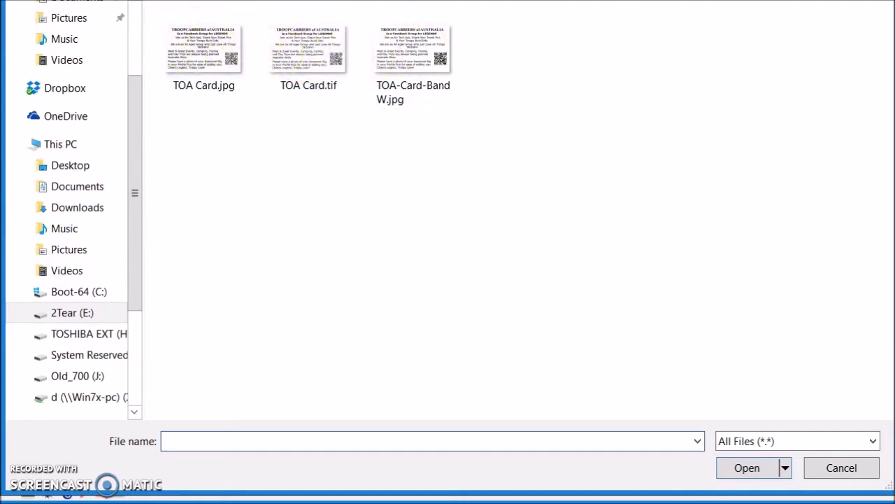
# Step: Upload TOA_Card_update.jpg from the Desktop folder
pyautogui.hotkey('alt', 'Up')
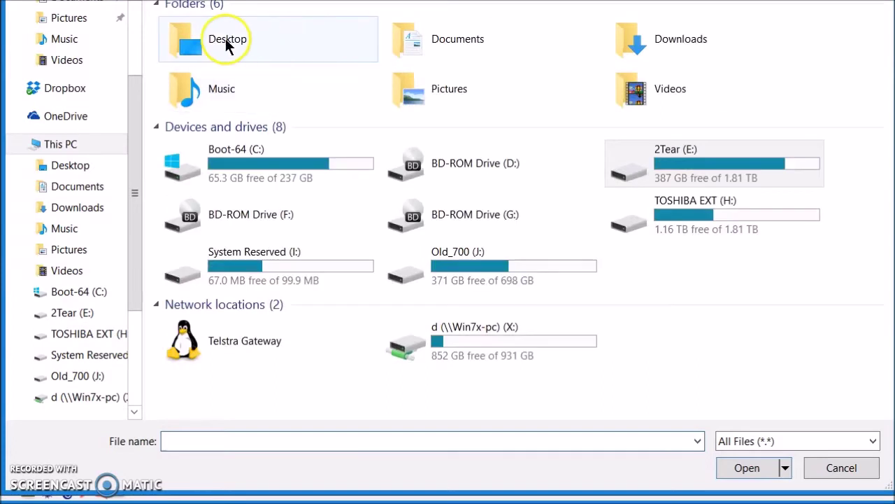
pyautogui.click(225, 39)
pyautogui.doubleClick(225, 39)
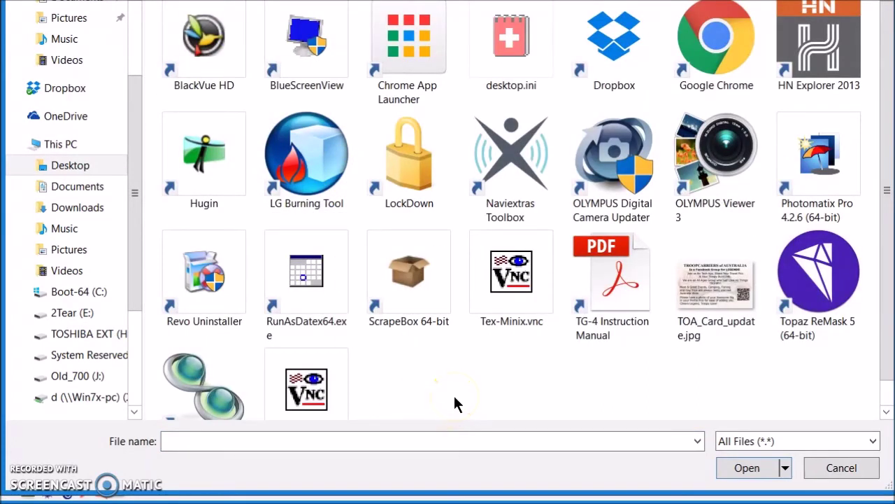
pyautogui.scroll(-1, 455, 397)
pyautogui.scroll(1, 455, 398)
pyautogui.doubleClick(715, 298)
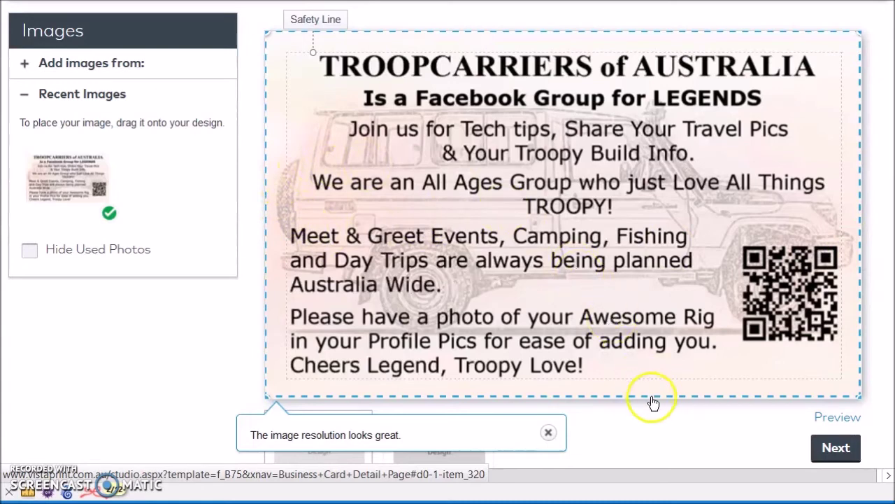
# Step: Once the Troopcarriers image finishes uploading on the front, move to the reverse side
pyautogui.click(840, 448)
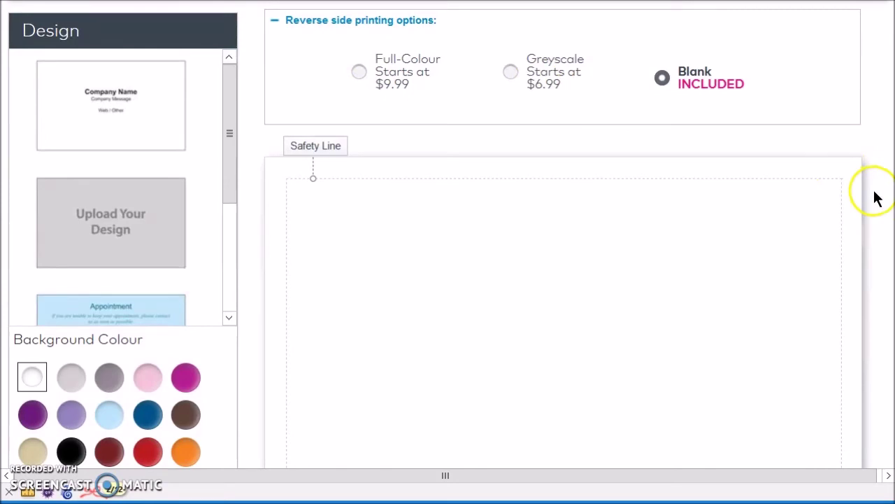
# Step: Leave the reverse side Blank and proceed to the Review Your Standard Business Card page
pyautogui.scroll(3, 877, 199)
pyautogui.scroll(-3, 877, 198)
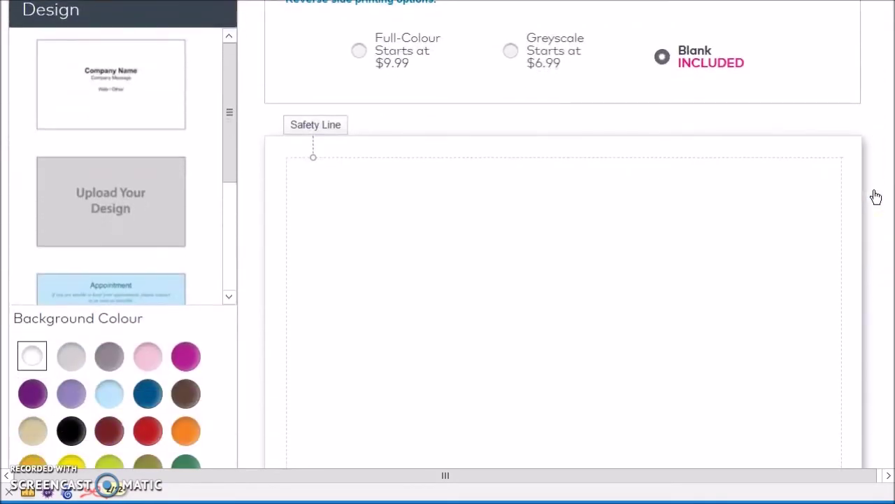
pyautogui.scroll(-1, 877, 199)
pyautogui.scroll(-3, 877, 199)
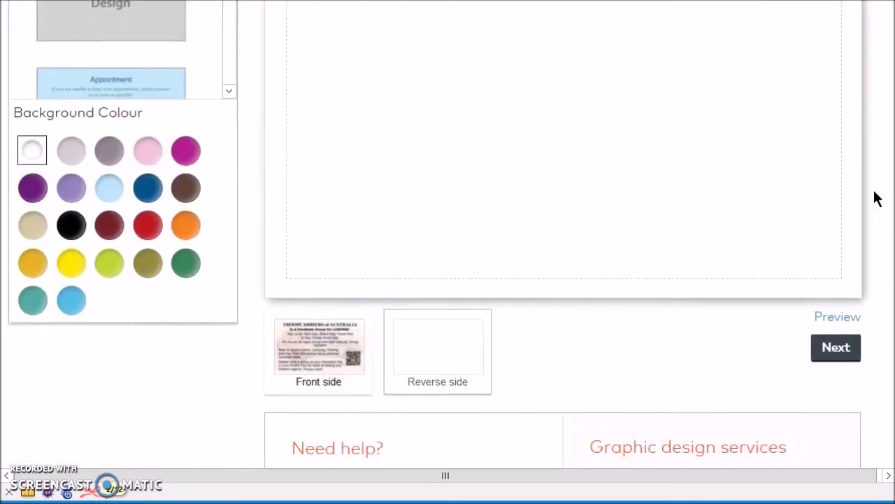
pyautogui.click(832, 235)
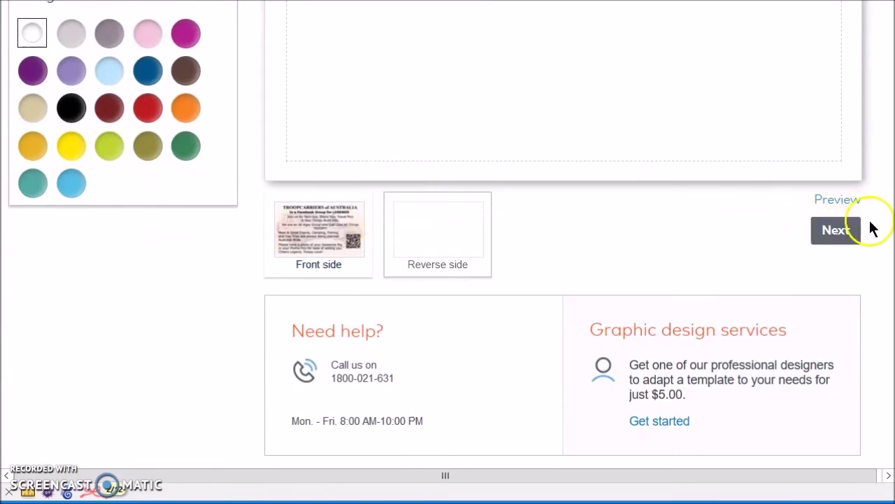
pyautogui.click(839, 235)
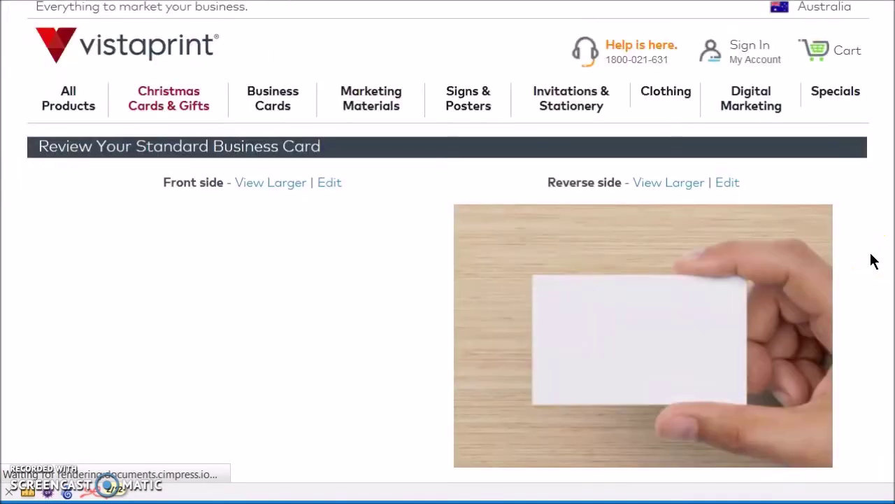
pyautogui.scroll(-2, 874, 261)
pyautogui.click(880, 228)
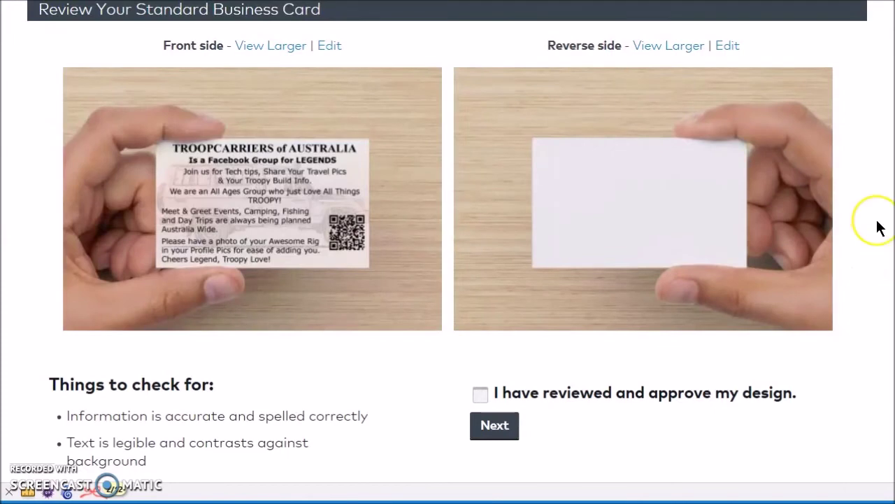
# Step: Tick 'I have reviewed and approve my design', confirm Approve, and reach the To Continue page
pyautogui.scroll(-1, 880, 228)
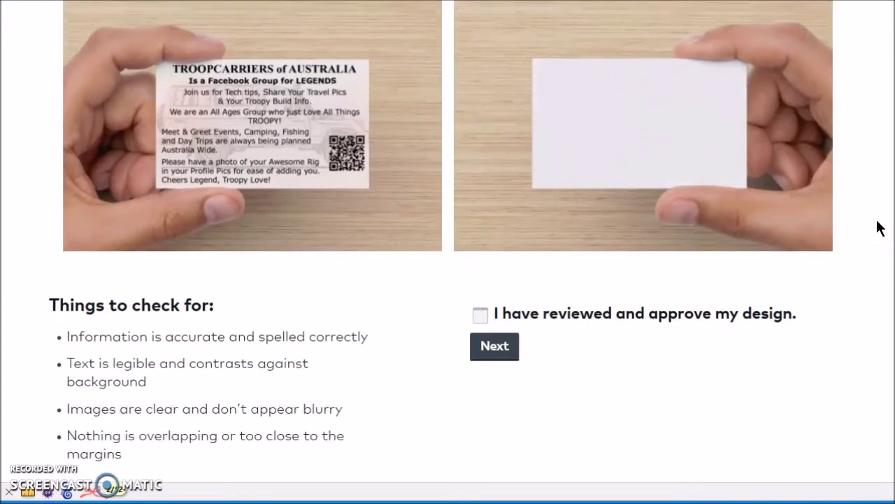
pyautogui.click(499, 315)
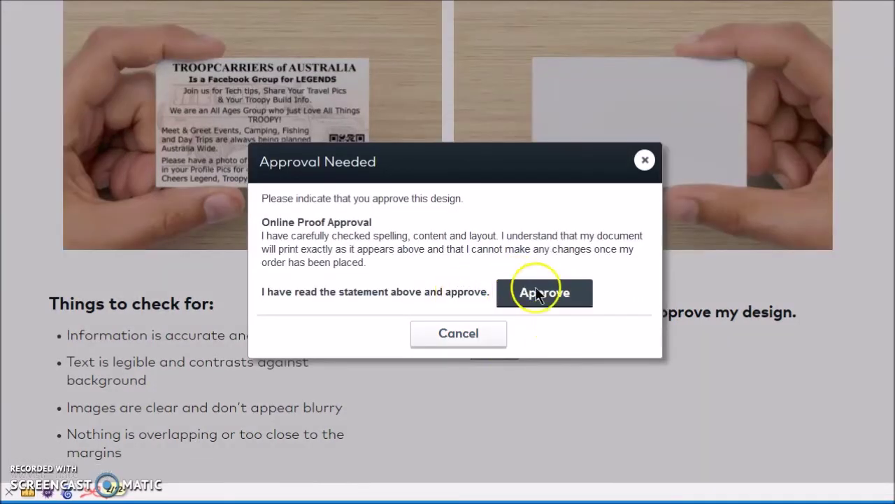
pyautogui.click(551, 295)
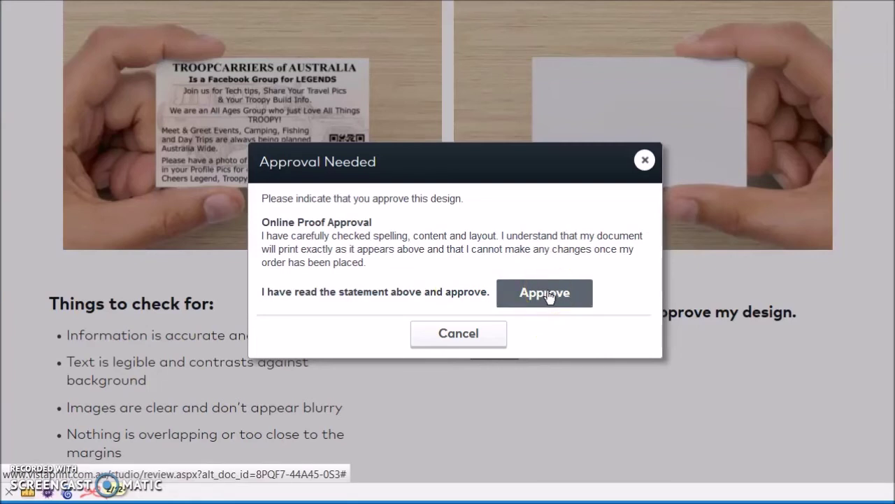
pyautogui.click(553, 295)
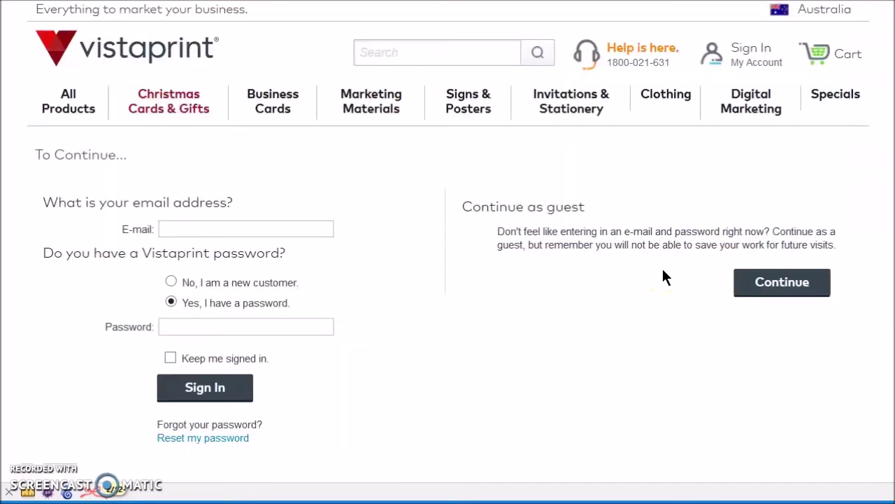
pyautogui.click(426, 264)
pyautogui.scroll(-2, 435, 259)
pyautogui.scroll(-1, 435, 259)
pyautogui.scroll(3, 435, 259)
pyautogui.scroll(-3, 434, 275)
pyautogui.scroll(2, 434, 275)
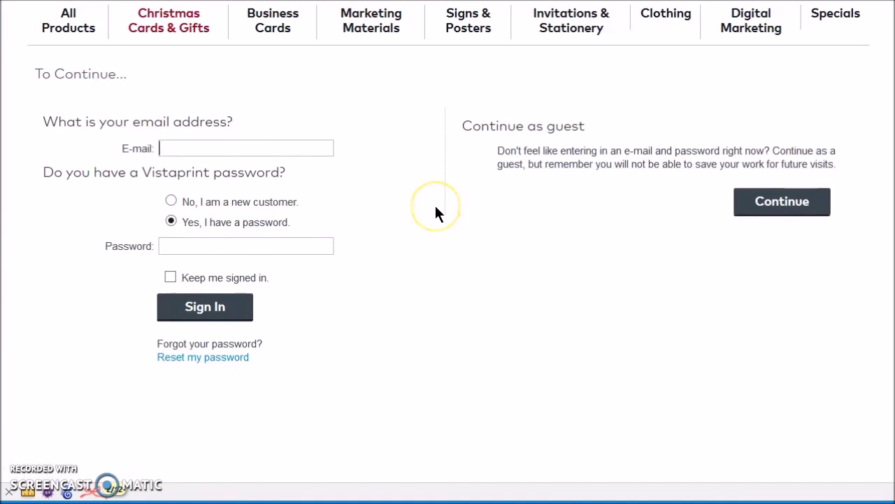
pyautogui.scroll(-3, 435, 207)
pyautogui.scroll(4, 435, 207)
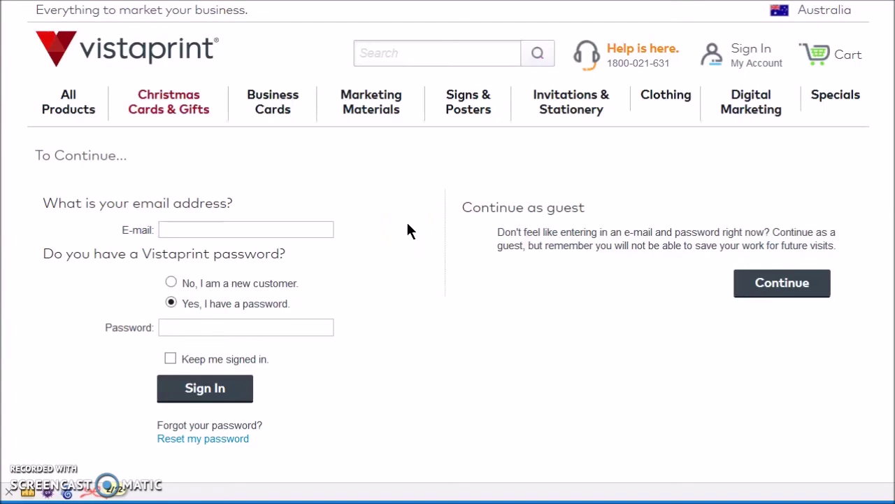
pyautogui.scroll(-3, 407, 224)
pyautogui.scroll(3, 408, 231)
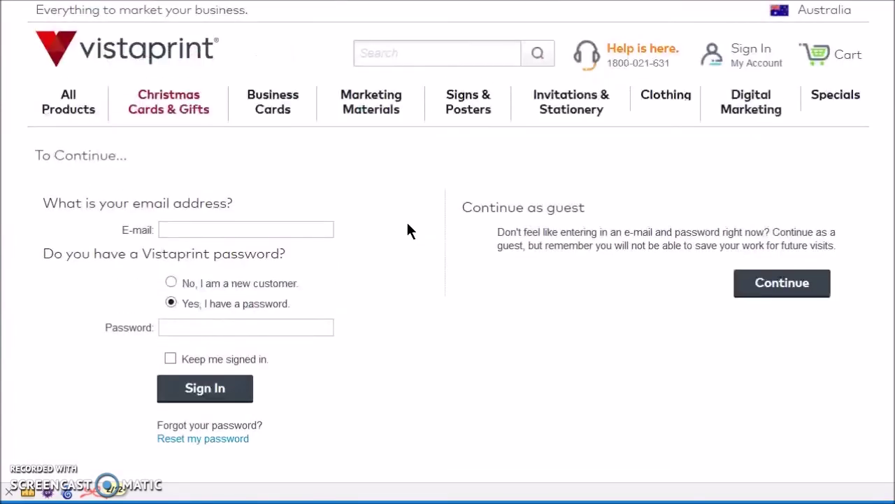
pyautogui.click(427, 190)
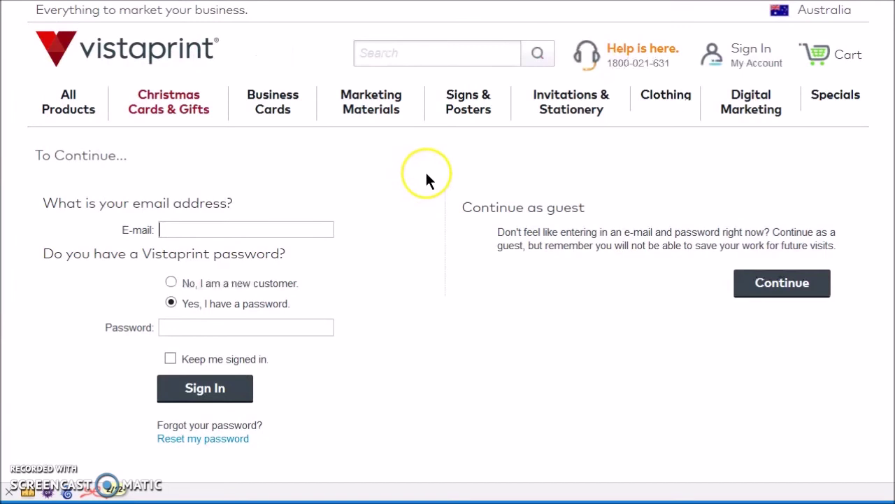
pyautogui.click(227, 396)
pyautogui.scroll(-3, 425, 202)
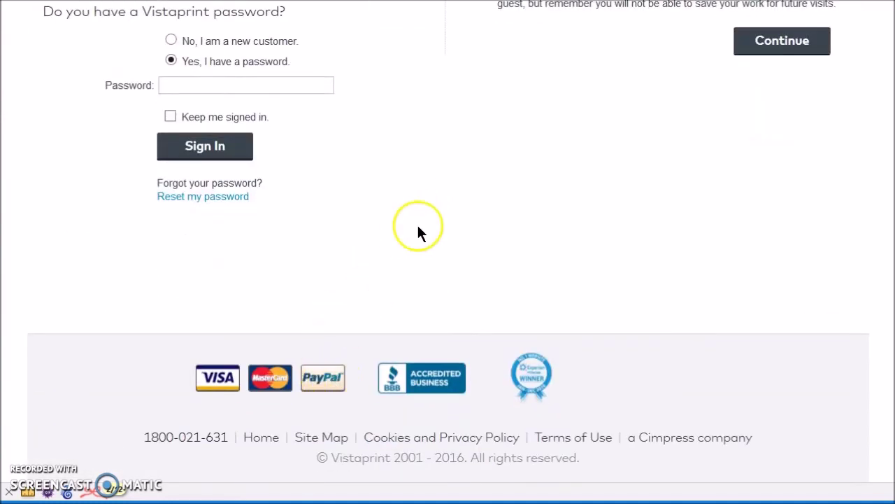
pyautogui.scroll(3, 417, 224)
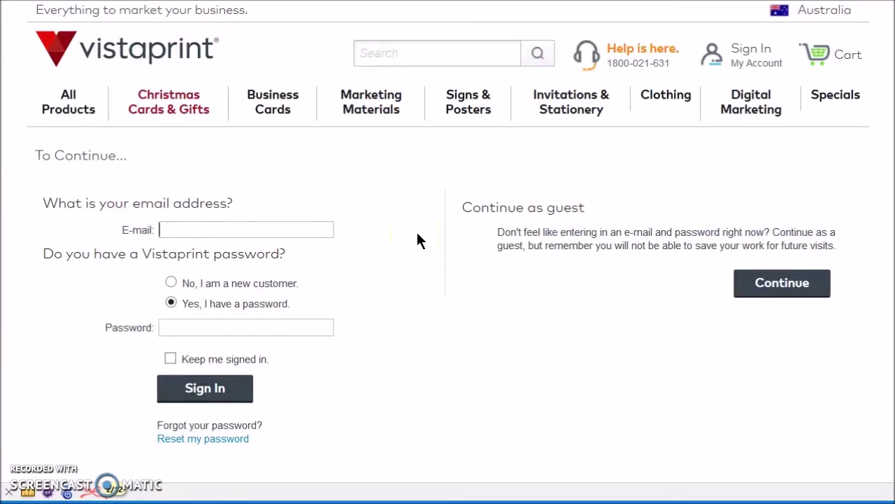
pyautogui.click(426, 201)
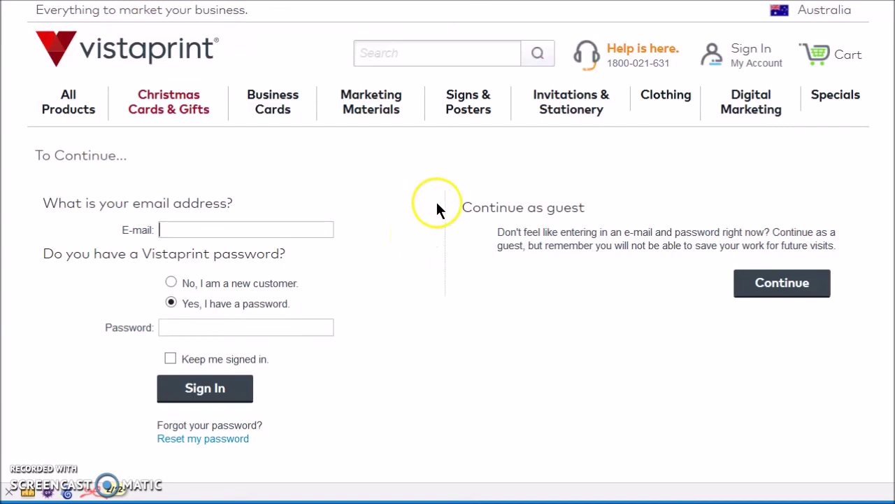